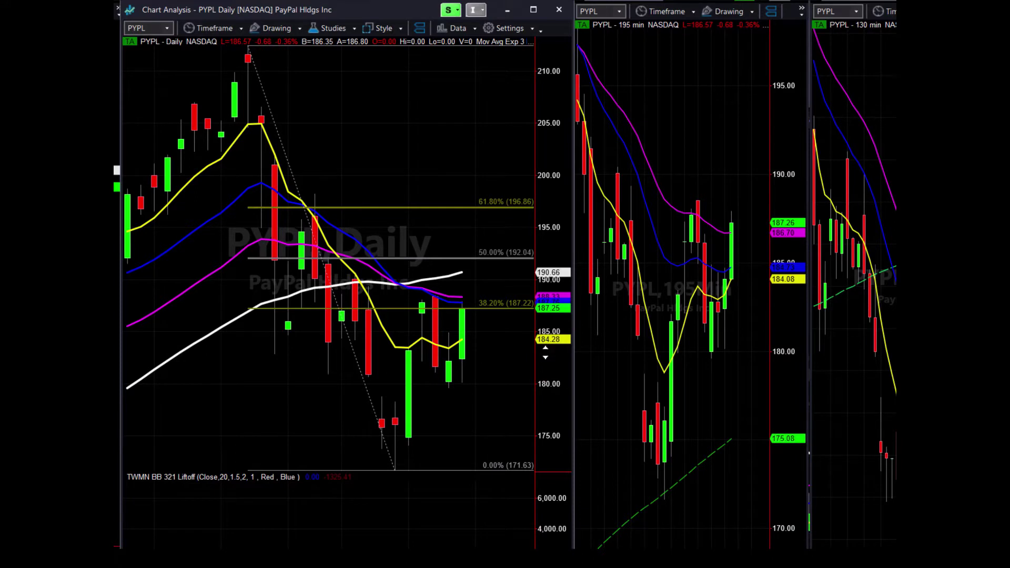
Step: Read the price of the last PYPL daily candle on the chart
mouse_move(497, 345)
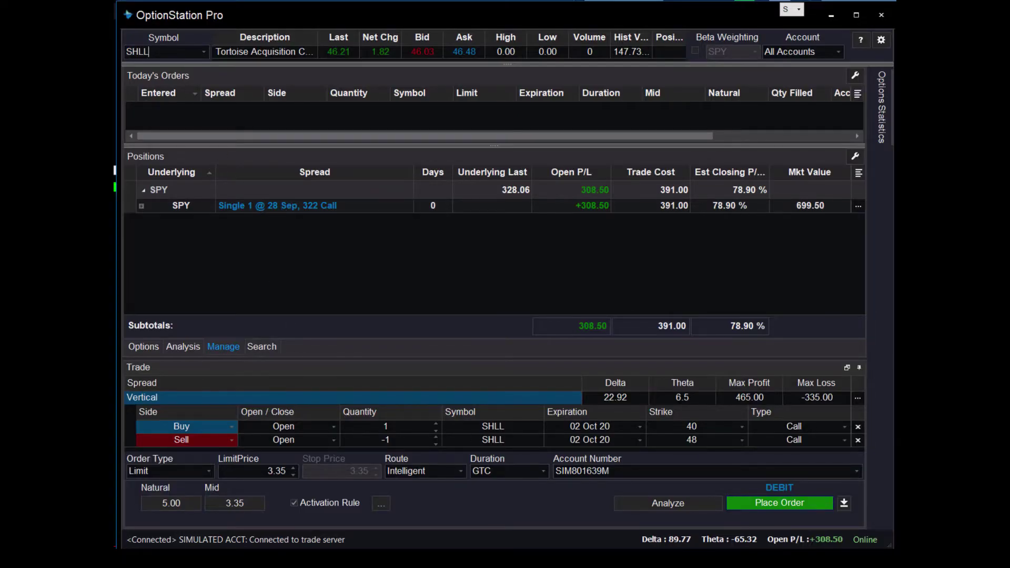
Step: Enter PYPL as the symbol and display its 02 Oct 20 weekly vertical spread chain
text(pypl)
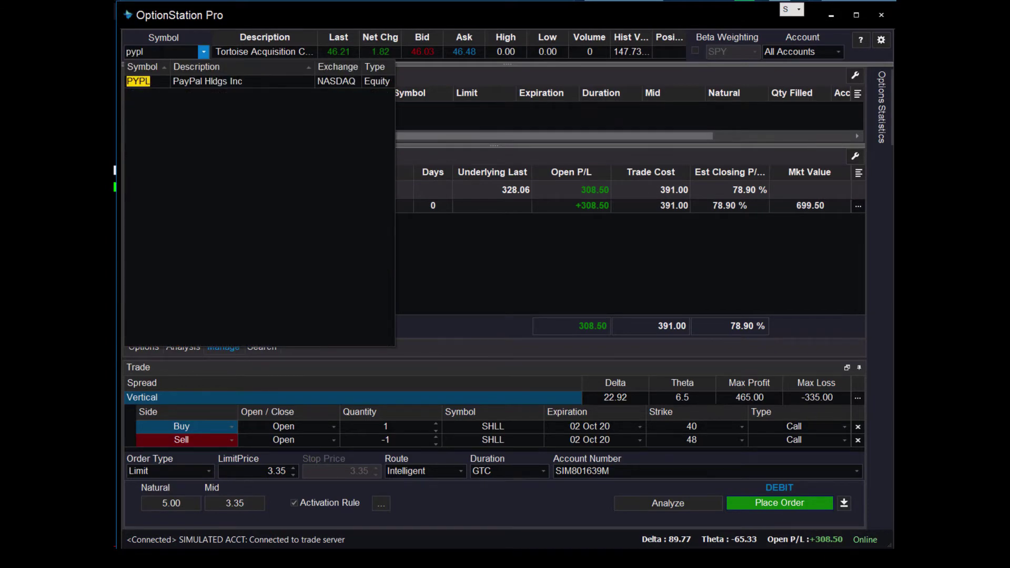
key(Return)
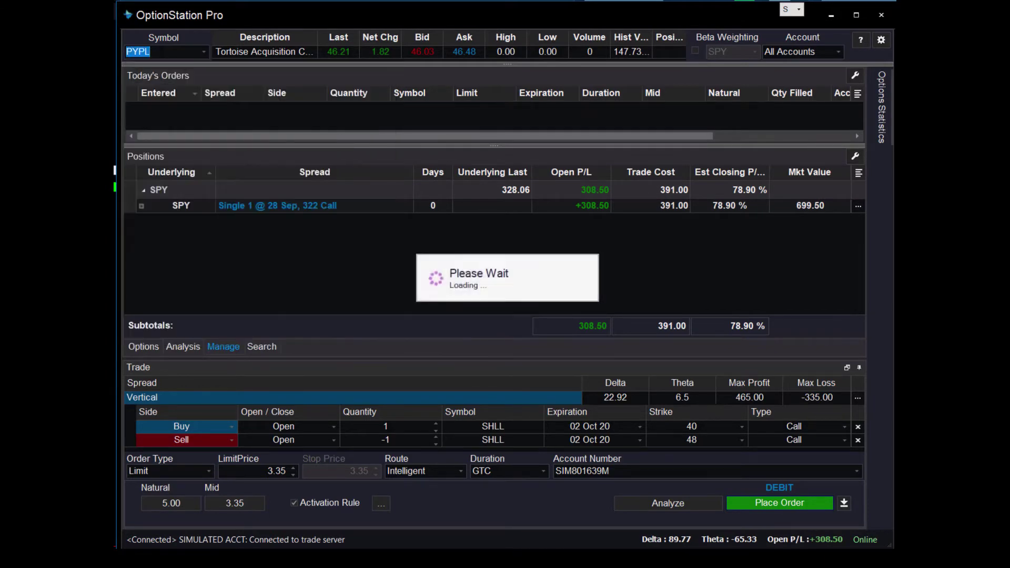
click(142, 347)
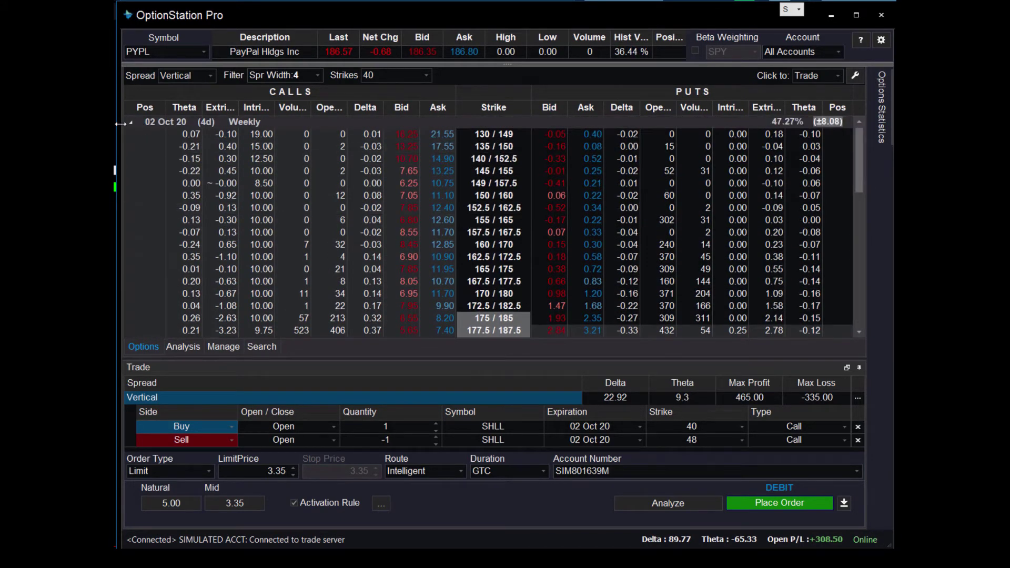
click(128, 121)
click(127, 121)
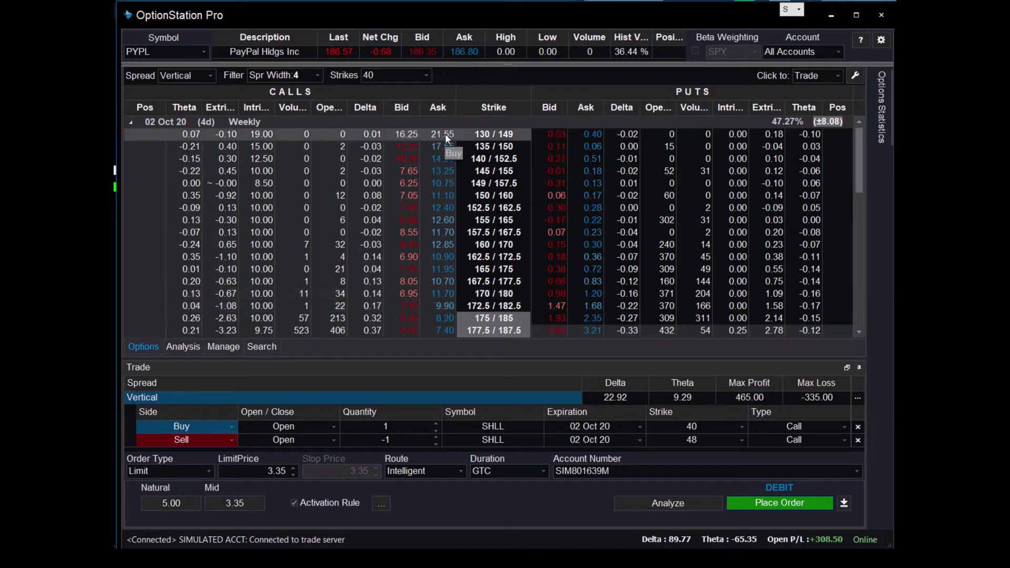
Step: Load the 170/180 call vertical, then change the legs to buy 180 and sell 185
click(441, 294)
click(741, 427)
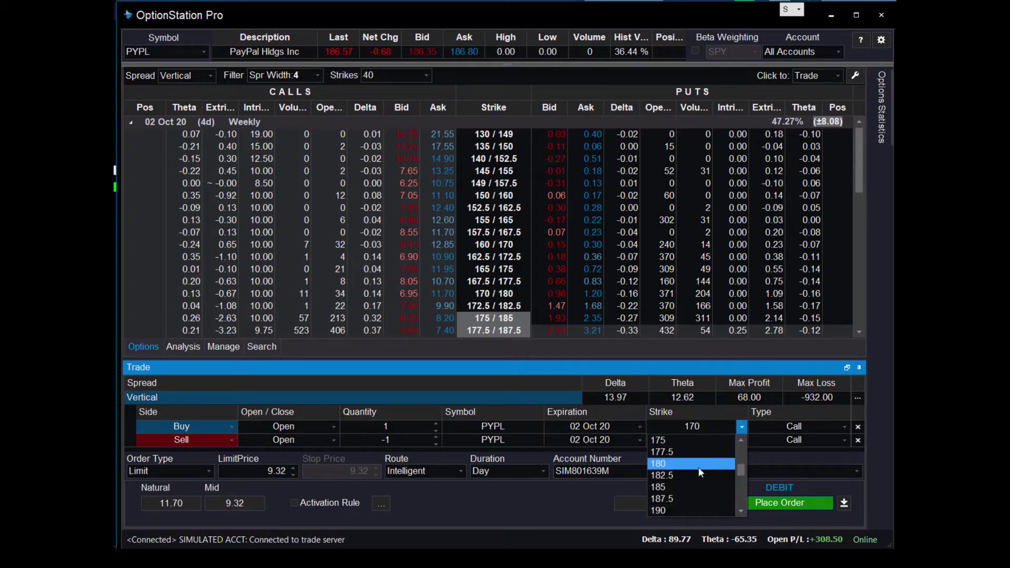
click(698, 465)
click(742, 440)
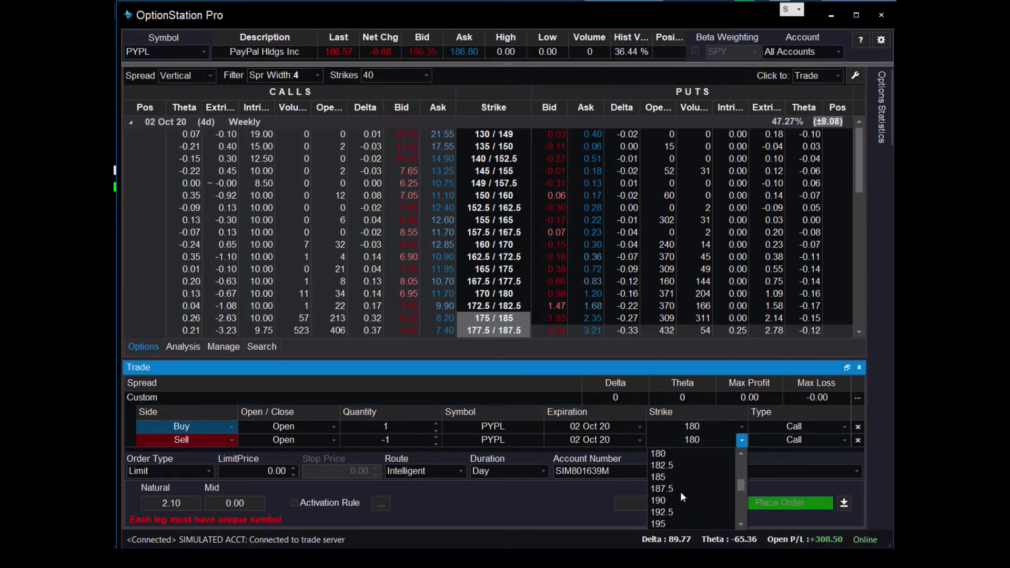
click(685, 477)
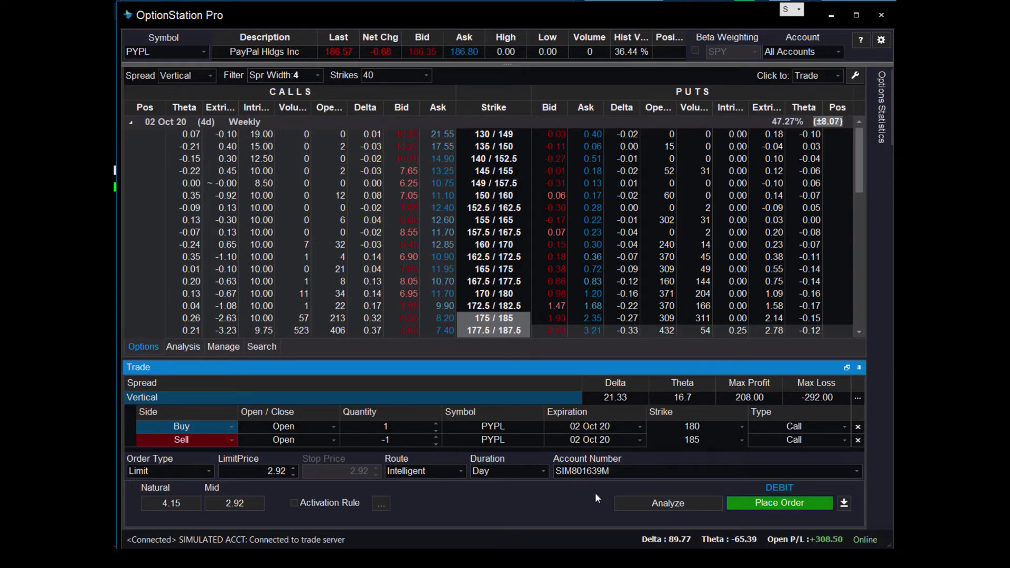
Step: Set up a price-only activation rule with PYPL added as the trigger symbol
click(380, 506)
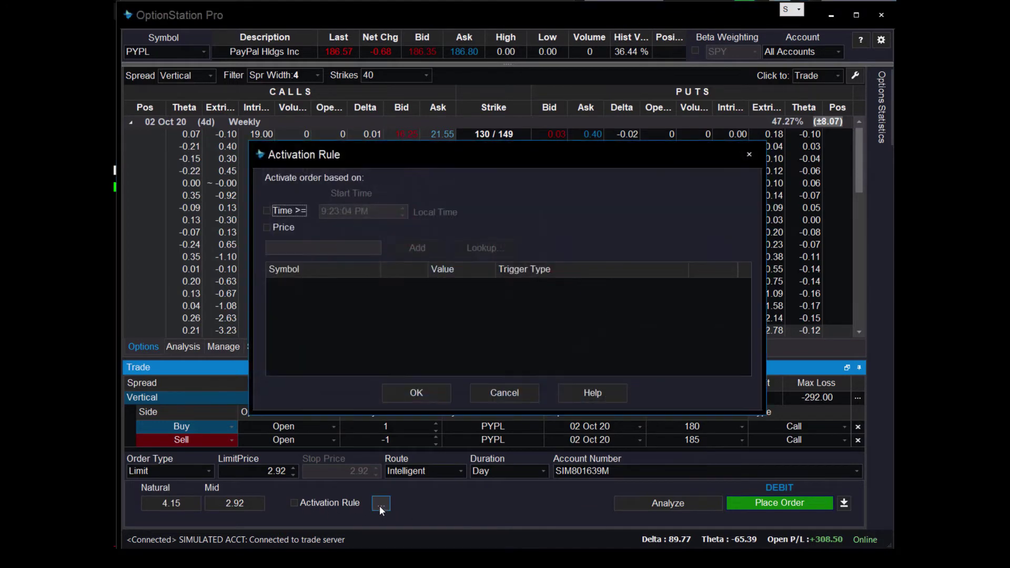
click(267, 211)
click(266, 228)
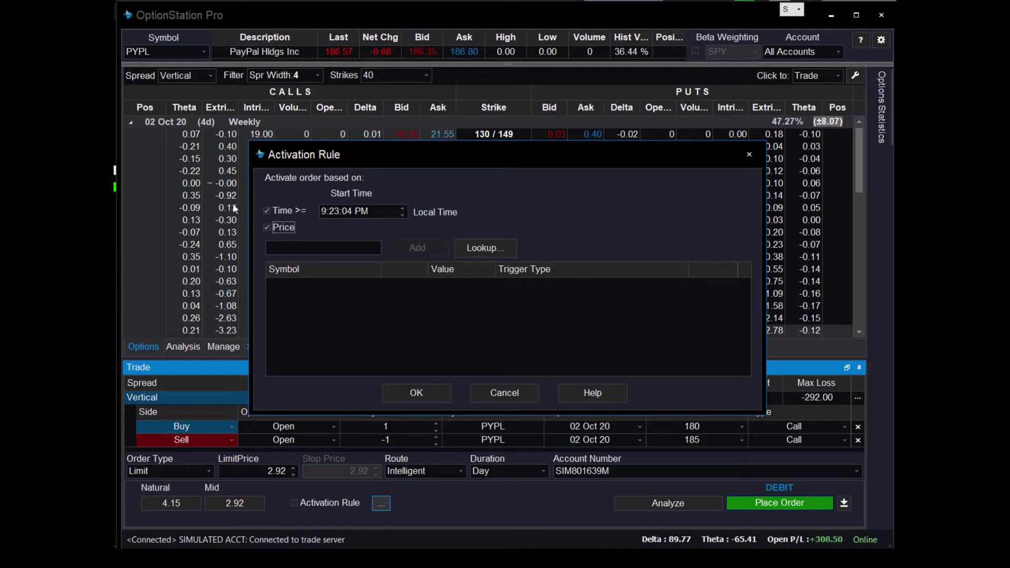
click(268, 210)
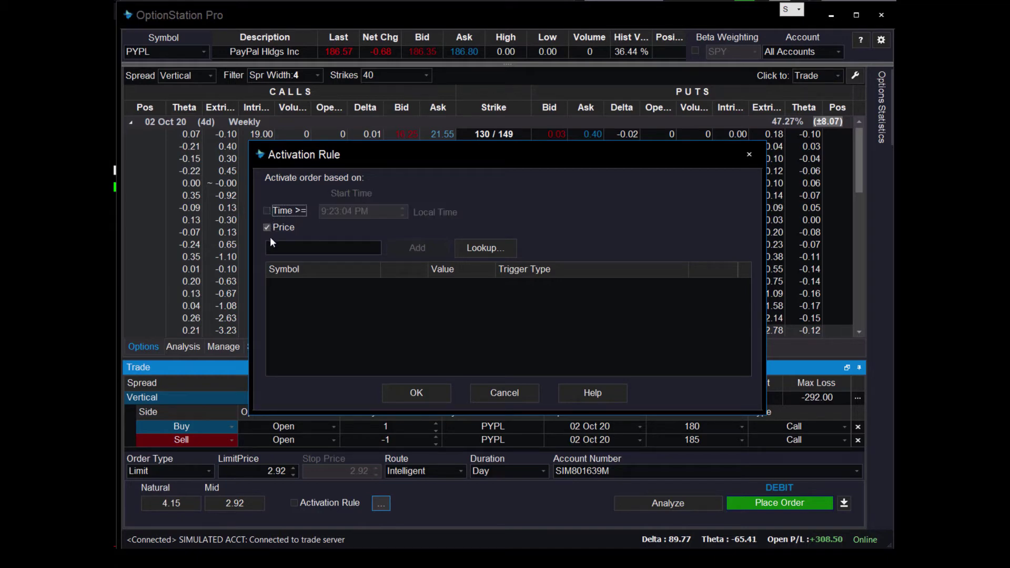
click(305, 245)
click(327, 251)
text(P)
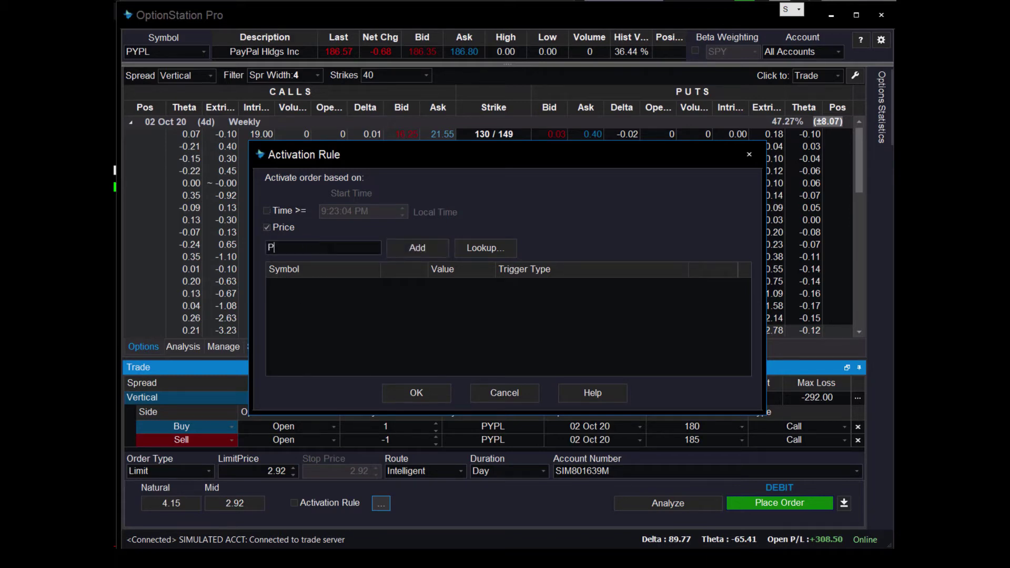
text(YPL)
click(408, 251)
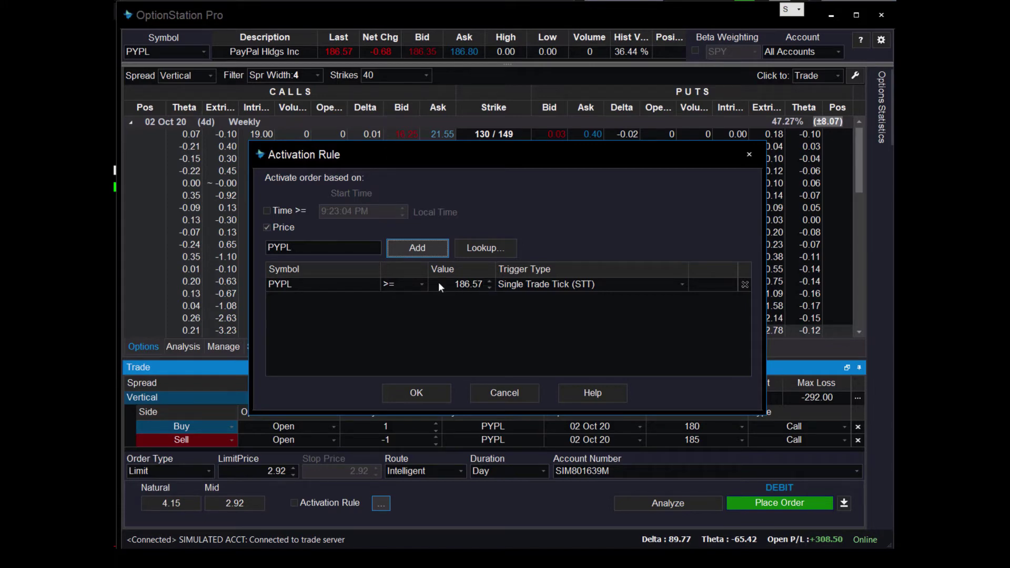
Step: Make the trigger fire when PYPL trades at or below 183.50
click(463, 284)
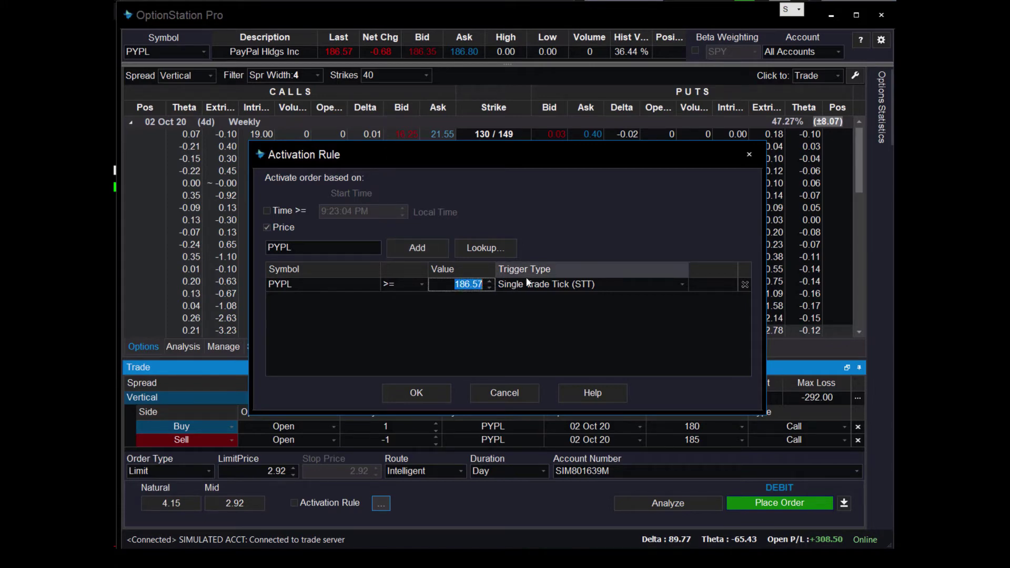
text(183.50)
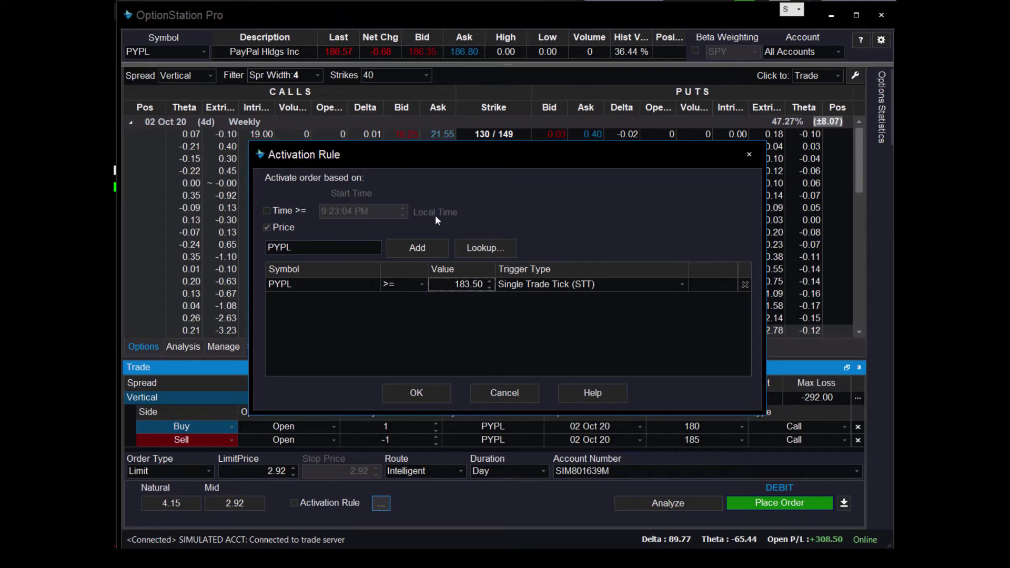
click(422, 284)
click(405, 331)
Step: Apply the PYPL ≤ 183.50 activation rule, keep it enabled, and set duration to GTC
click(416, 392)
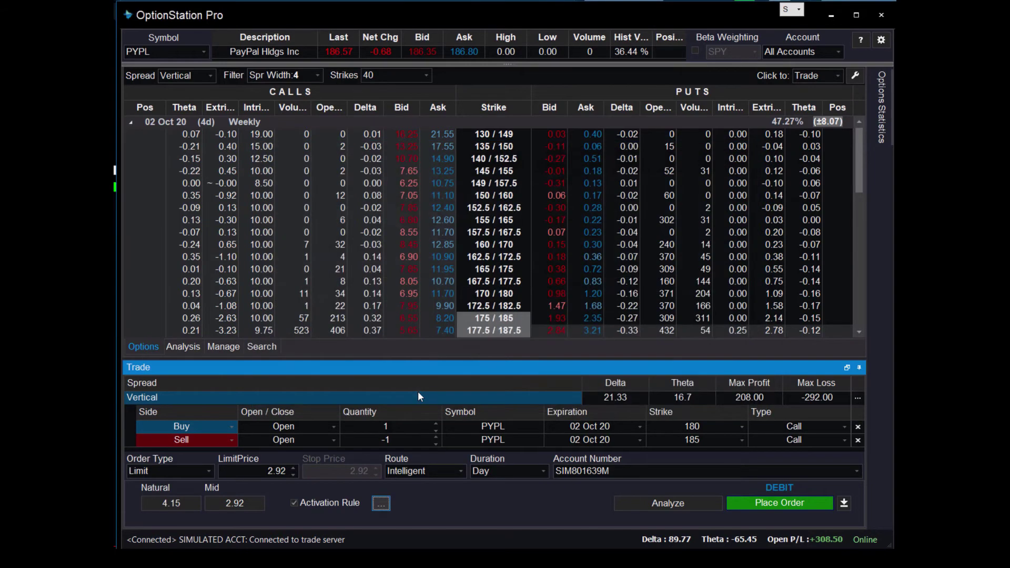
click(293, 502)
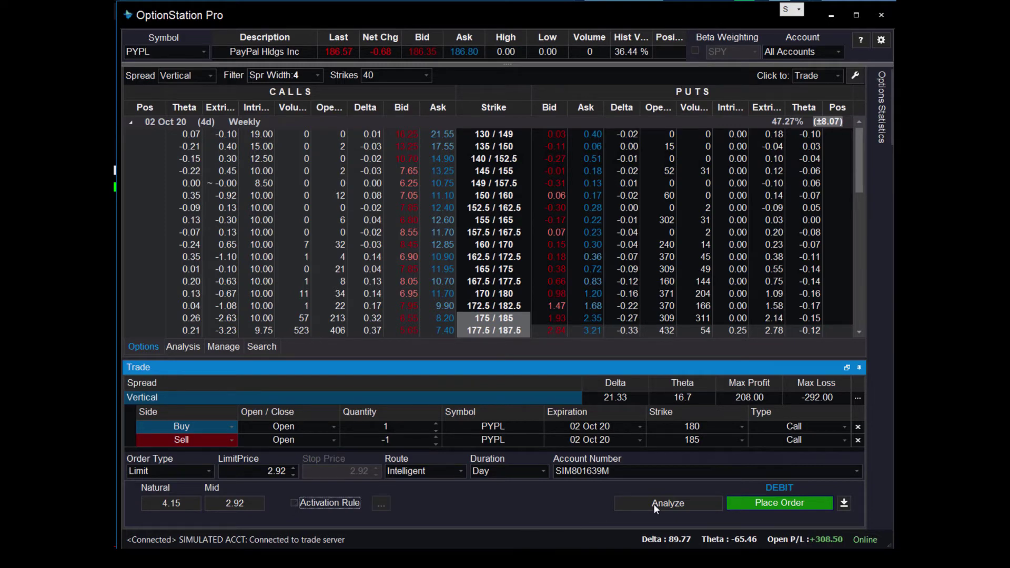
click(294, 503)
click(543, 469)
click(523, 498)
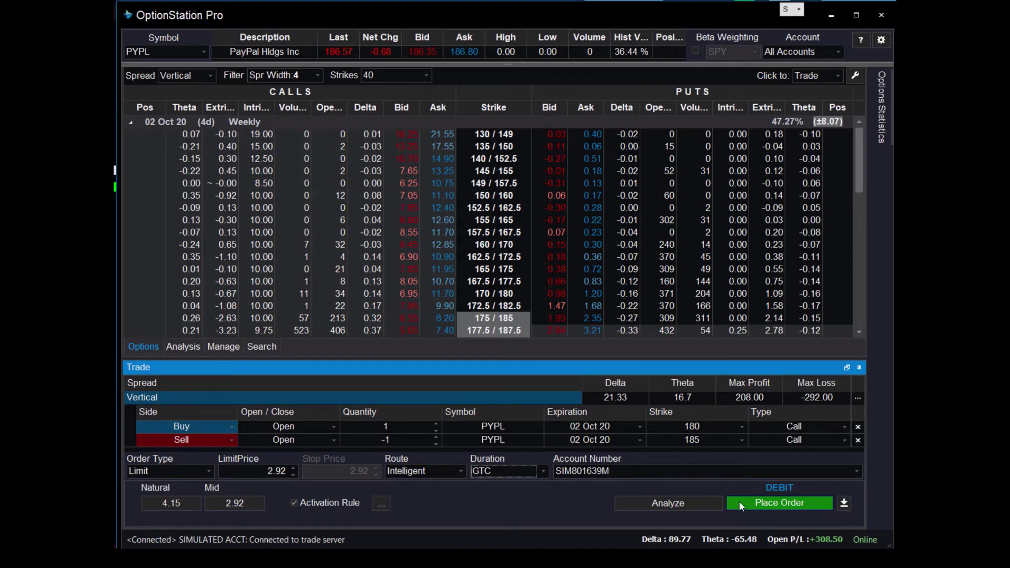
Step: Submit the 180/185 call vertical at 2.92, accepting the GTC session and price warnings
click(788, 504)
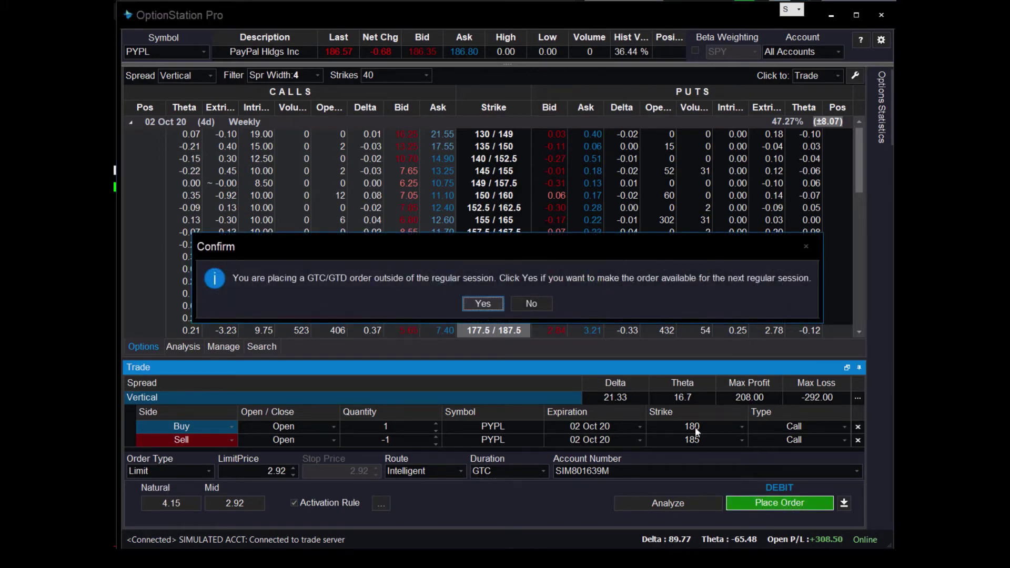
click(485, 303)
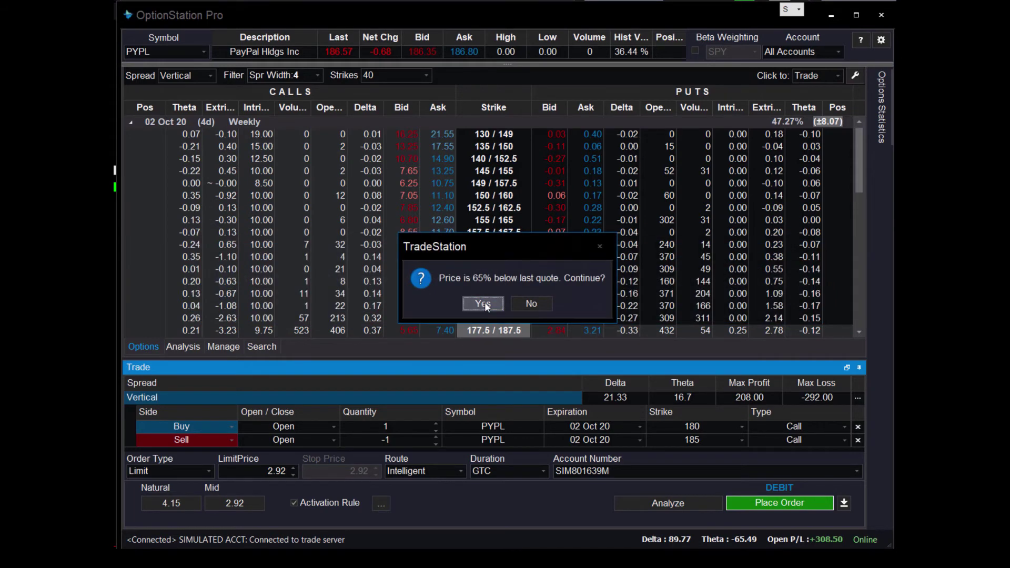
click(483, 304)
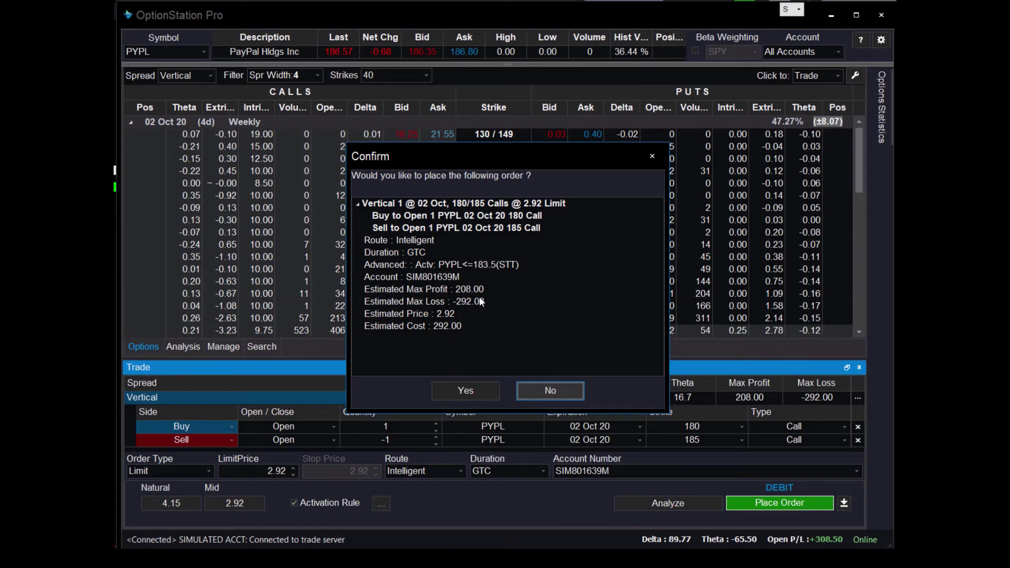
Step: Decline the 2.92 order summary and lower the limit price to 2.50
click(556, 390)
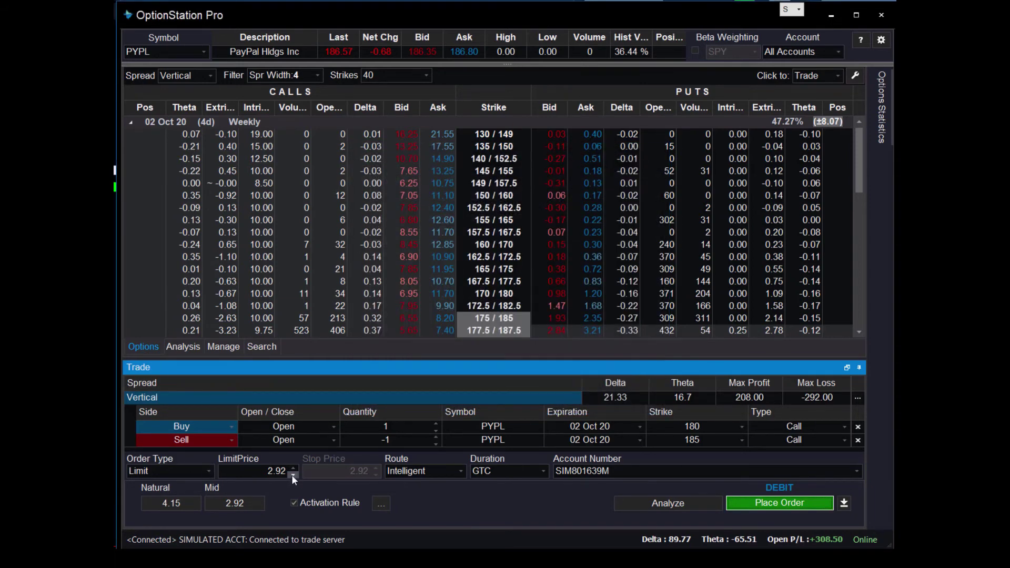
click(293, 476)
click(293, 475)
click(293, 476)
click(292, 476)
click(292, 475)
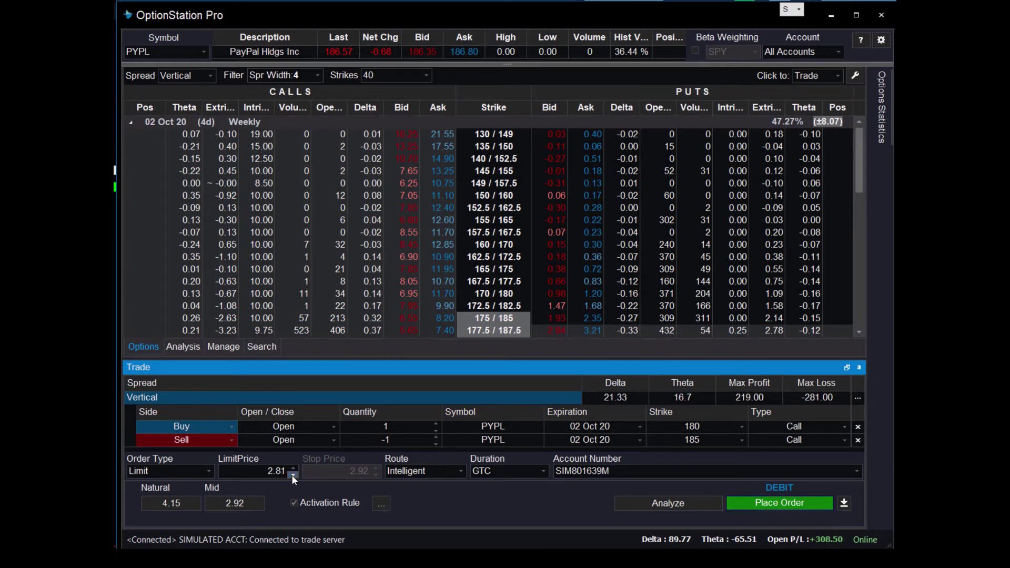
click(292, 475)
click(292, 475)
click(292, 475)
click(293, 475)
click(293, 475)
click(292, 475)
click(292, 475)
click(292, 475)
click(293, 475)
click(293, 475)
click(293, 475)
click(292, 475)
Step: Place the order at the 2.50 limit, accepting both warnings and confirming the summary
click(787, 504)
click(484, 303)
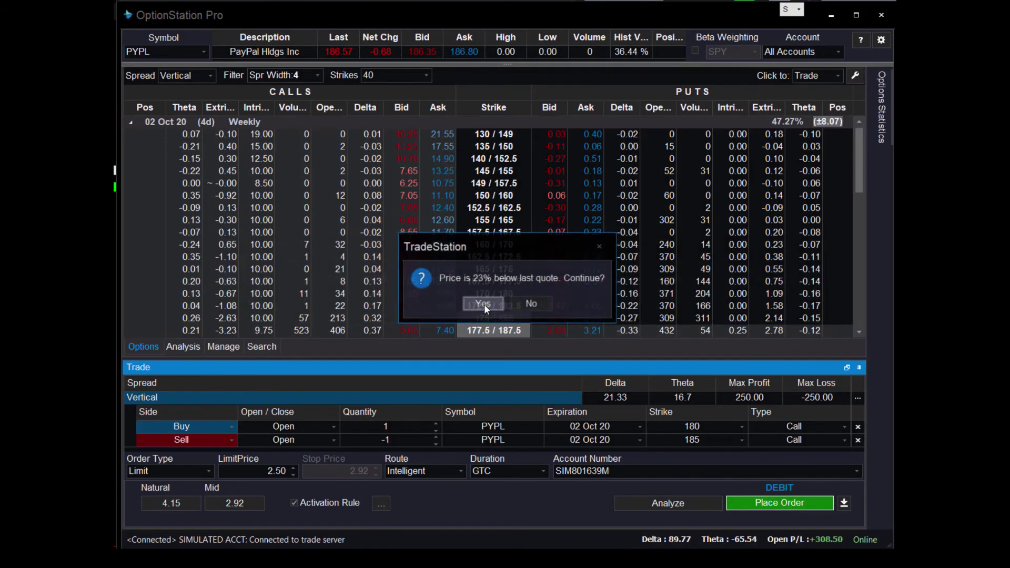
click(481, 304)
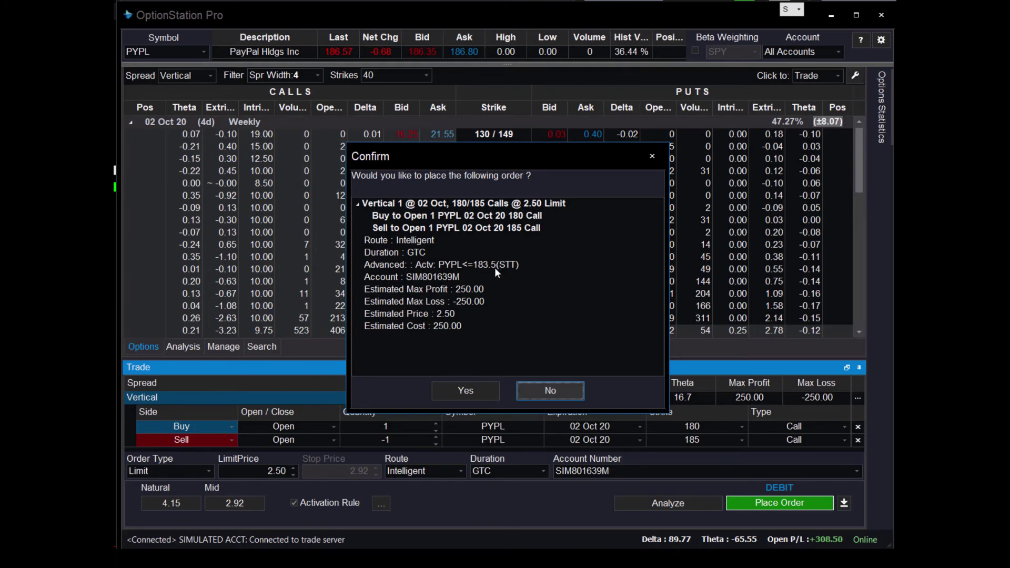
click(465, 393)
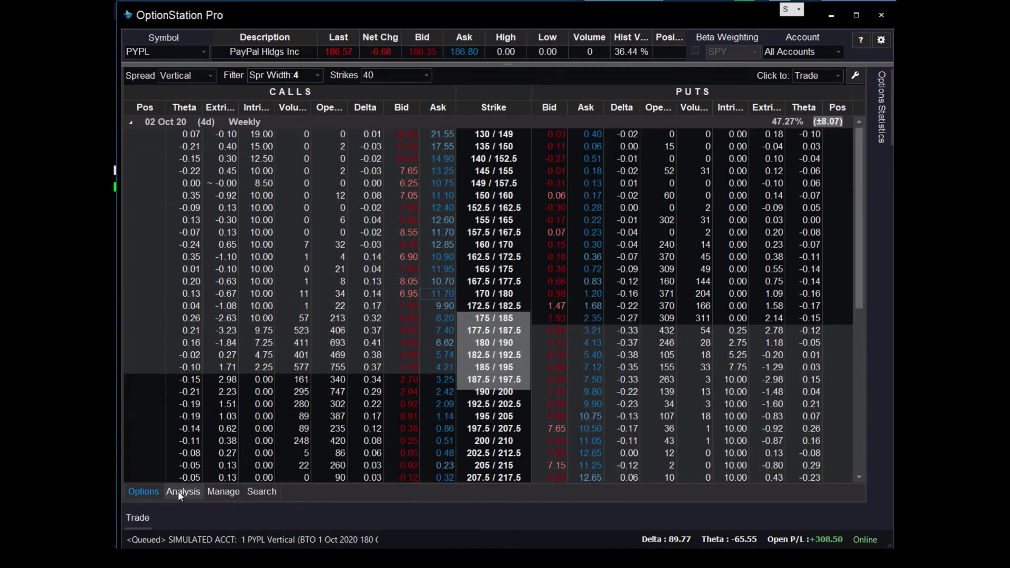
Step: Show today's orders and load the queued PYPL vertical for cancel/replace
click(220, 490)
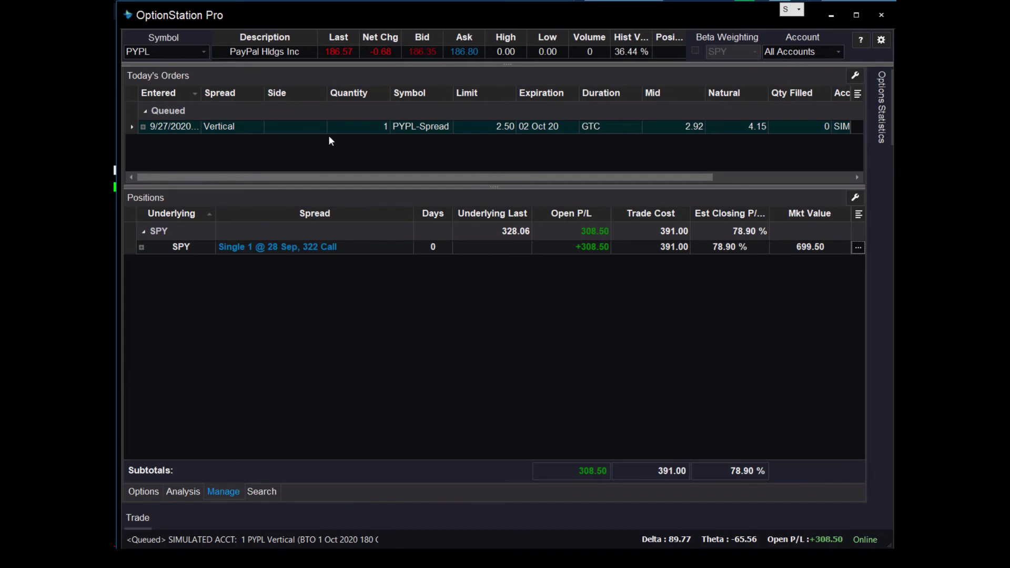
right_click(426, 127)
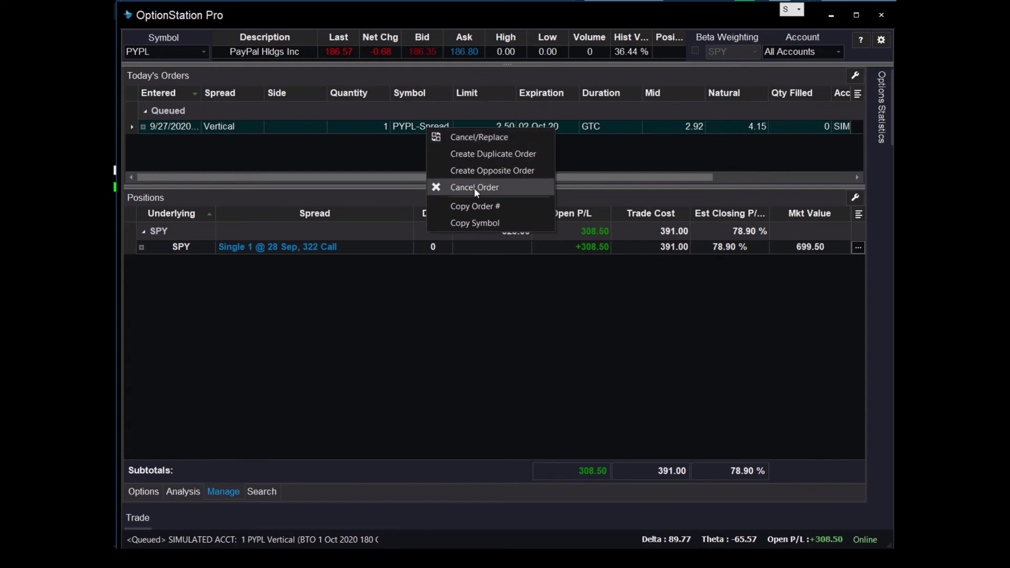
click(489, 138)
Step: Lower the replacement limit to 2.40 and submit it, accepting all confirmations
click(291, 475)
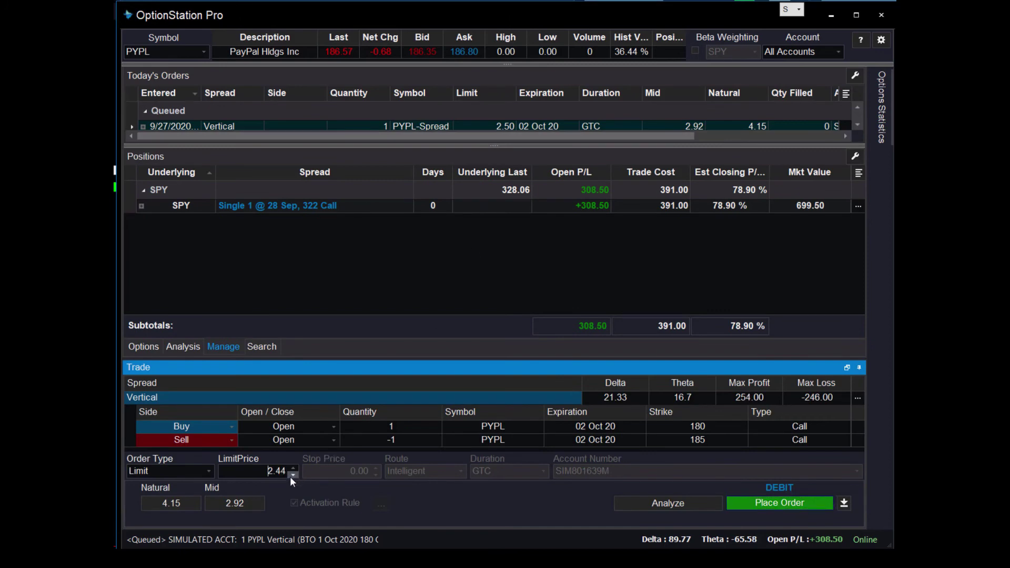
click(293, 475)
click(292, 475)
click(292, 475)
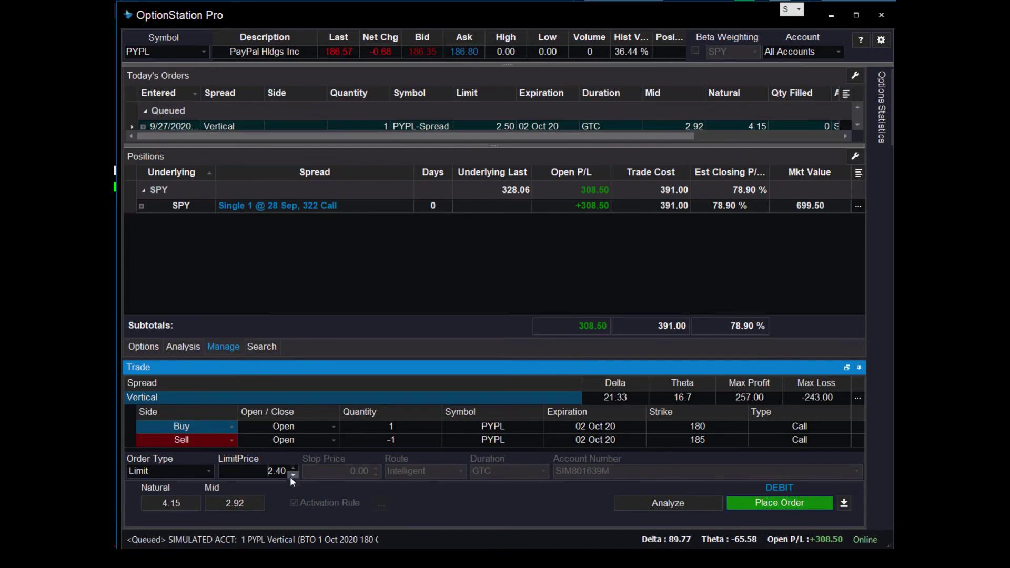
click(781, 505)
click(488, 303)
click(483, 302)
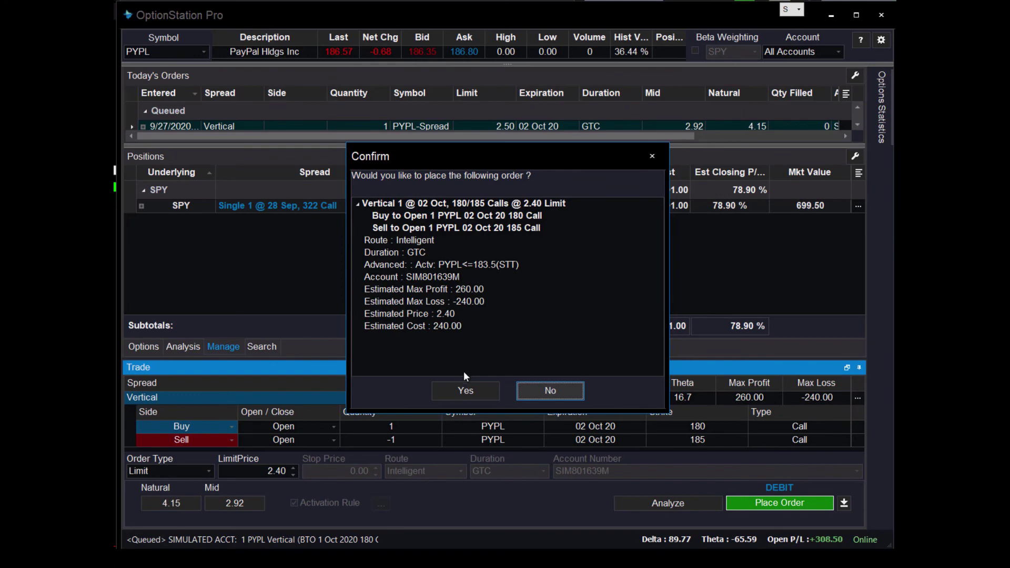
click(460, 391)
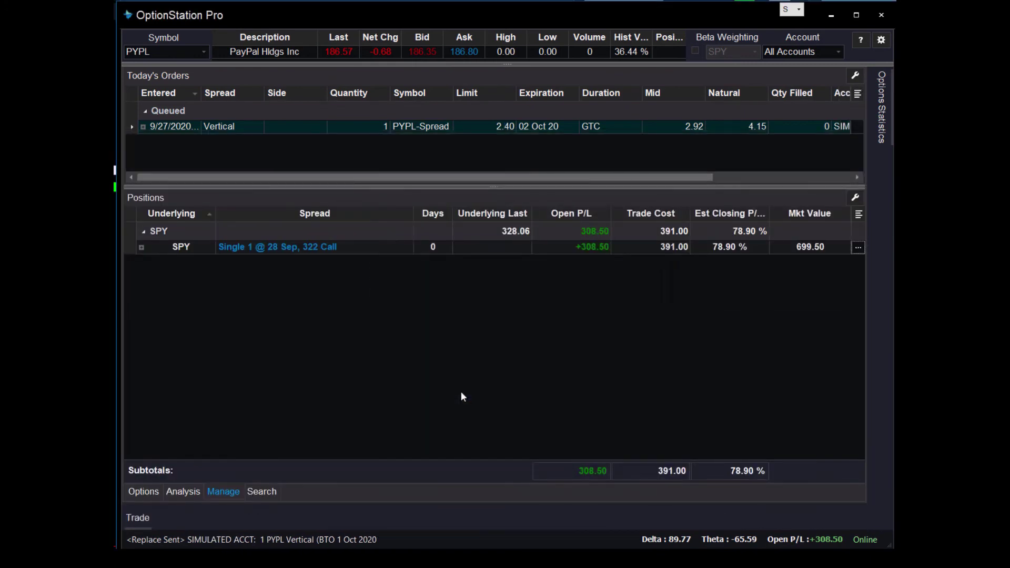